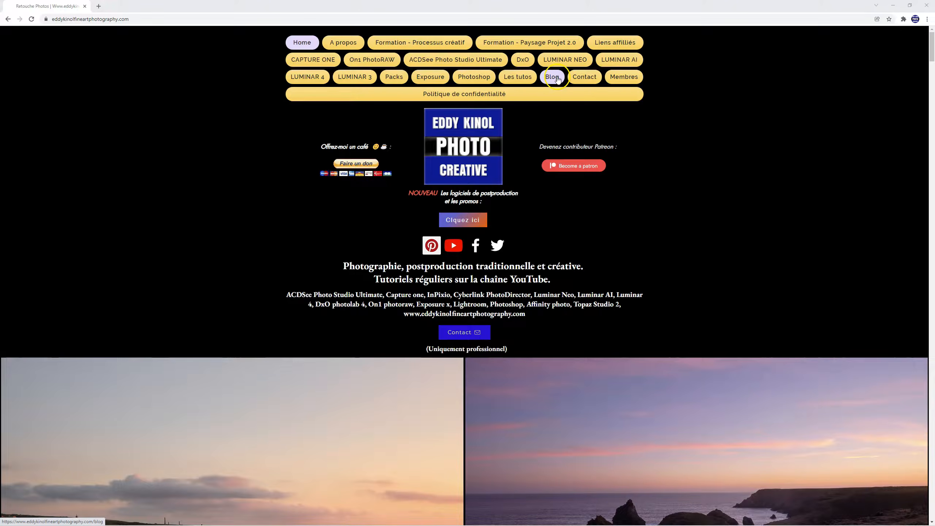
# Step: Open the website's blog and look through the Black Friday software offers
pyautogui.click(558, 79)
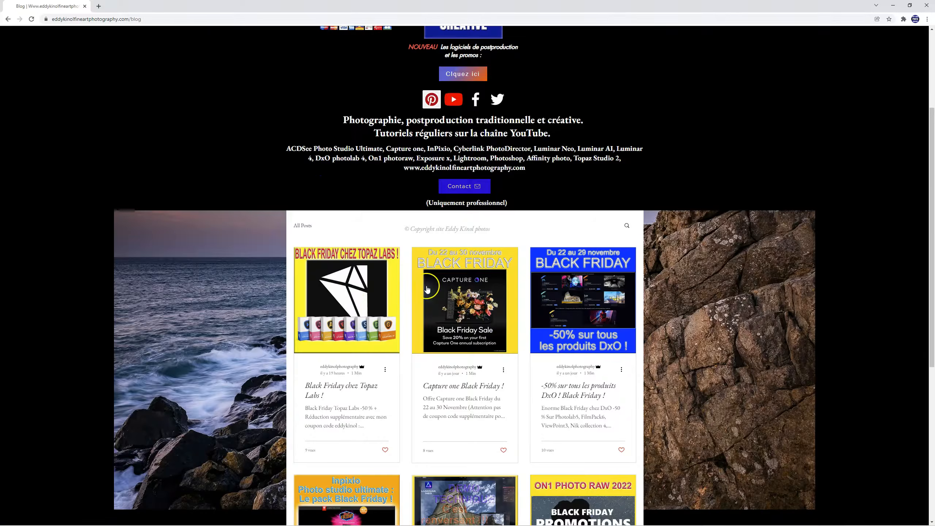
pyautogui.scroll(-2, 596, 297)
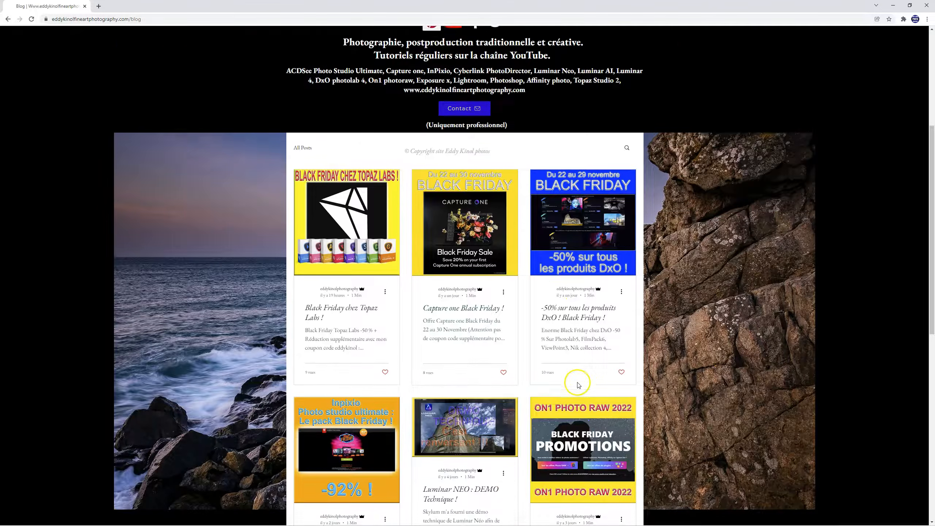
pyautogui.scroll(-3, 533, 371)
pyautogui.scroll(-3, 316, 329)
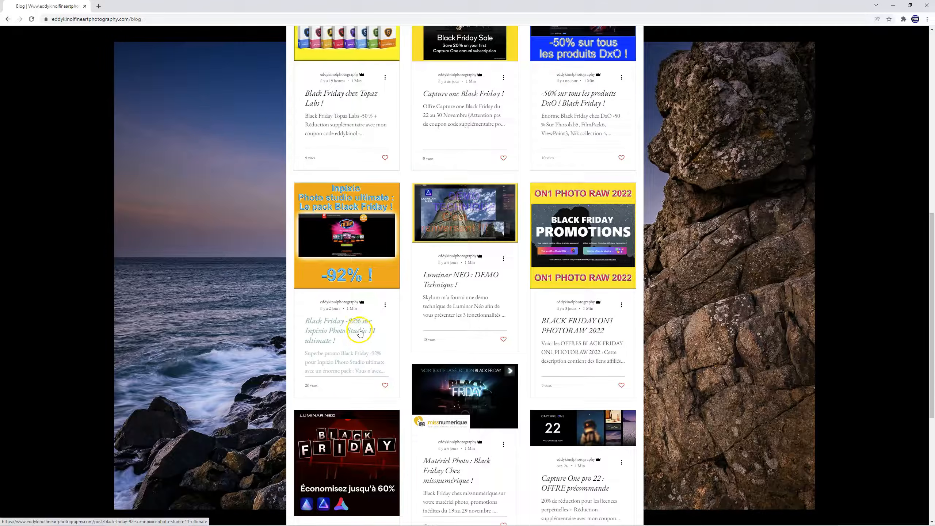
pyautogui.scroll(5, 346, 332)
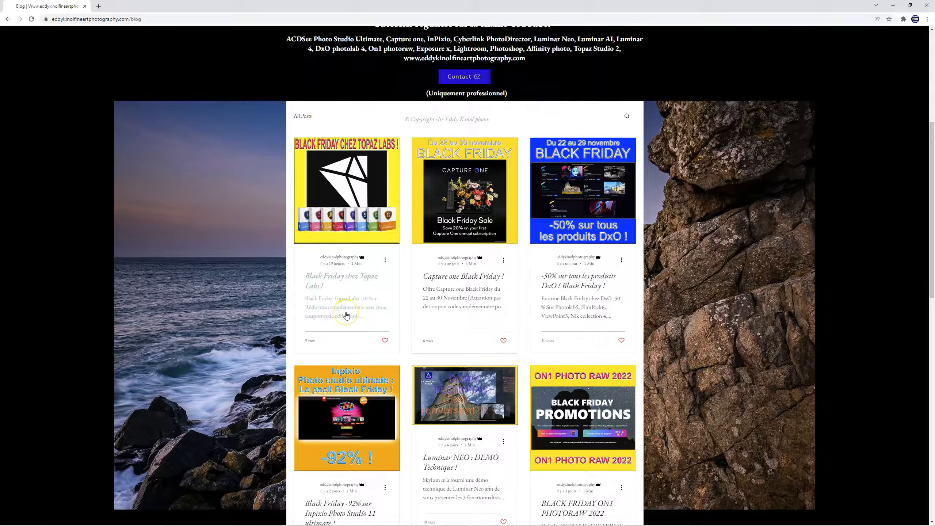
pyautogui.scroll(1, 346, 313)
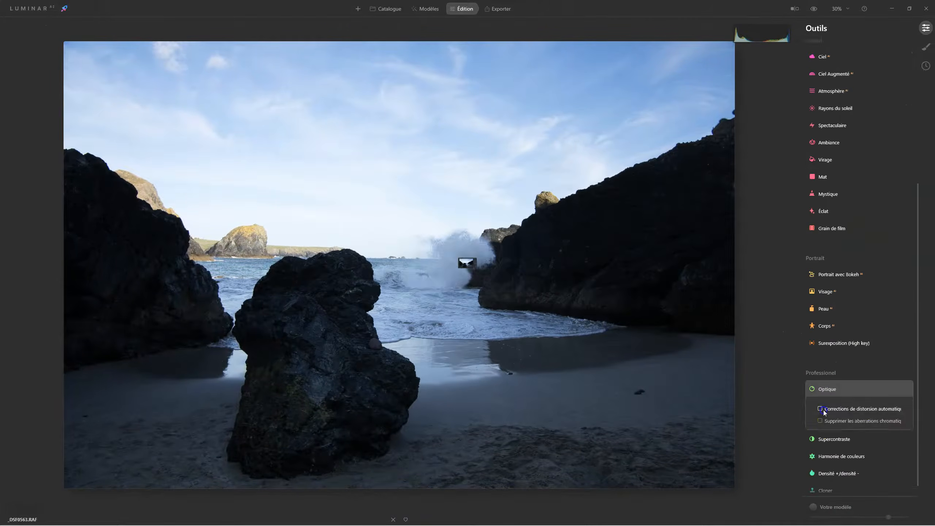
# Step: Enable automatic distortion correction and chromatic aberration removal in the optics tool
pyautogui.click(830, 407)
pyautogui.click(827, 417)
pyautogui.click(817, 390)
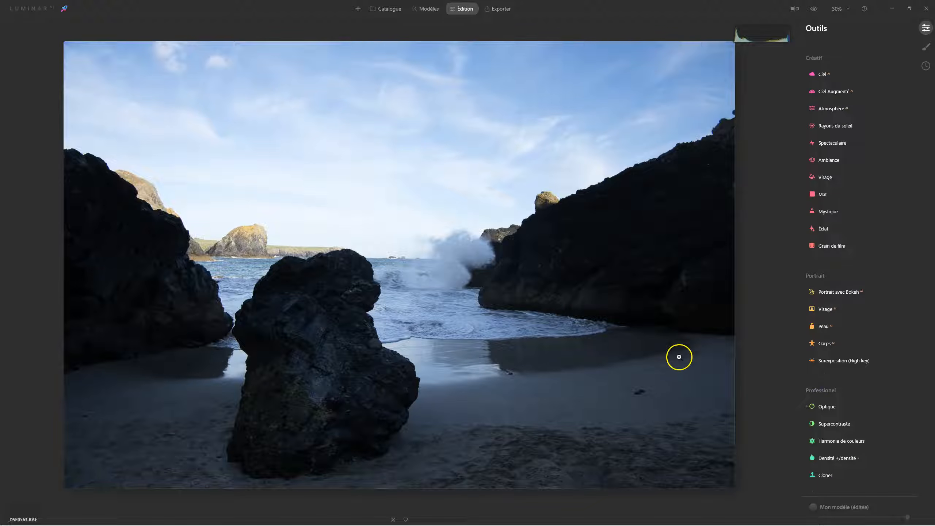
# Step: In the Lumière tool, sample white balance from the wave splash and apply the Fujifilm X-T20 Adobe Standard profile
pyautogui.scroll(4, 876, 335)
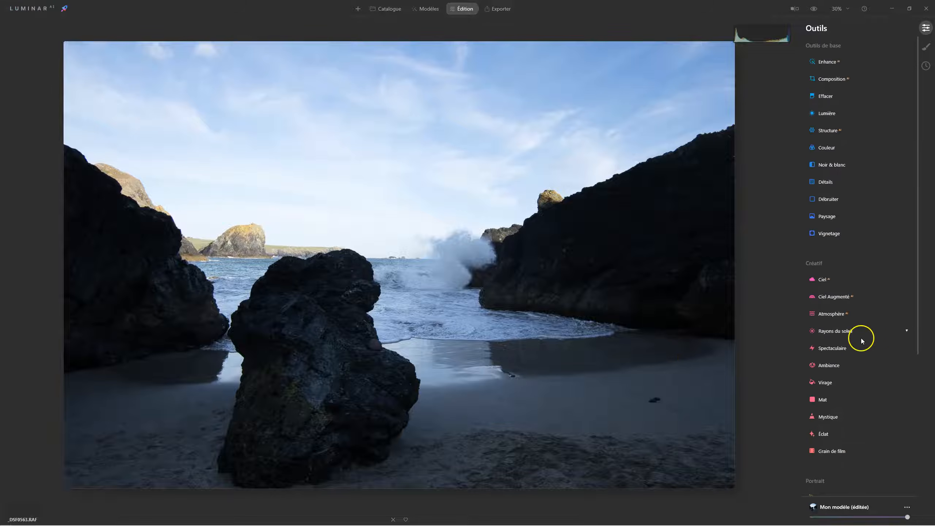
pyautogui.click(828, 114)
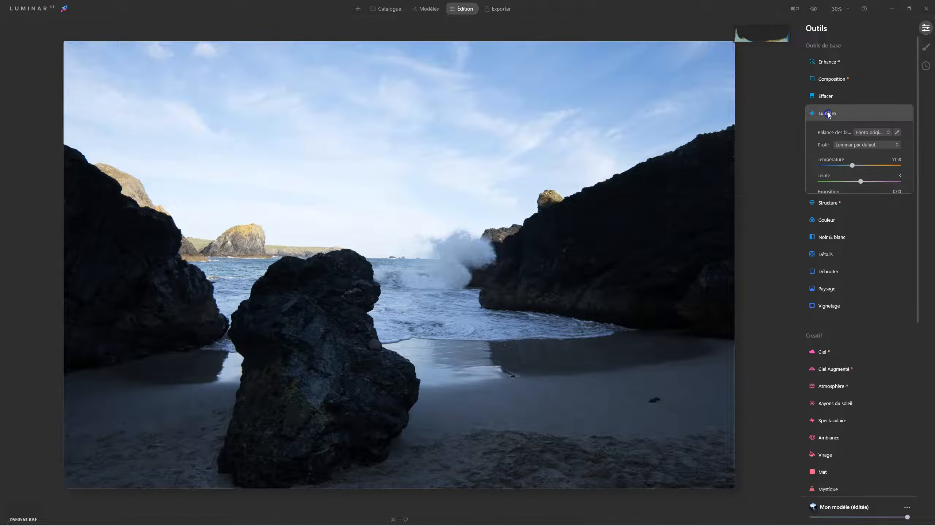
pyautogui.click(897, 132)
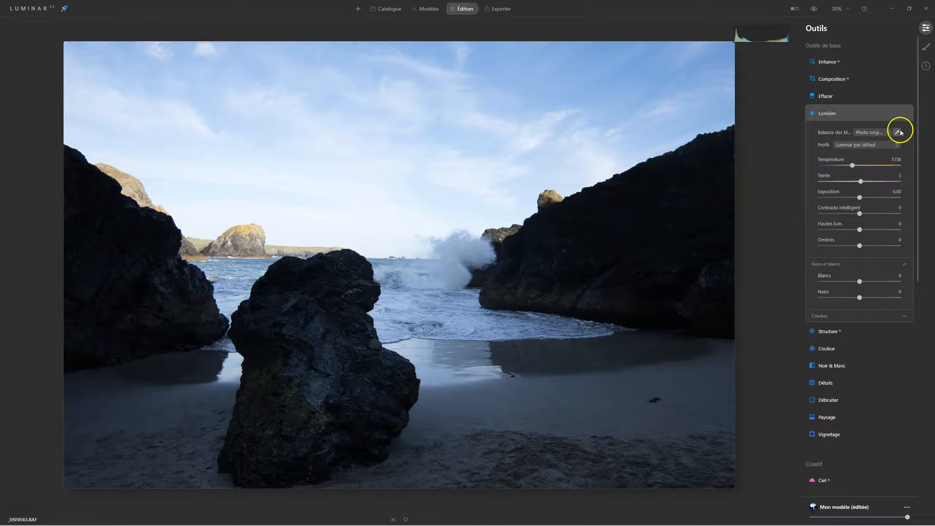
pyautogui.click(454, 252)
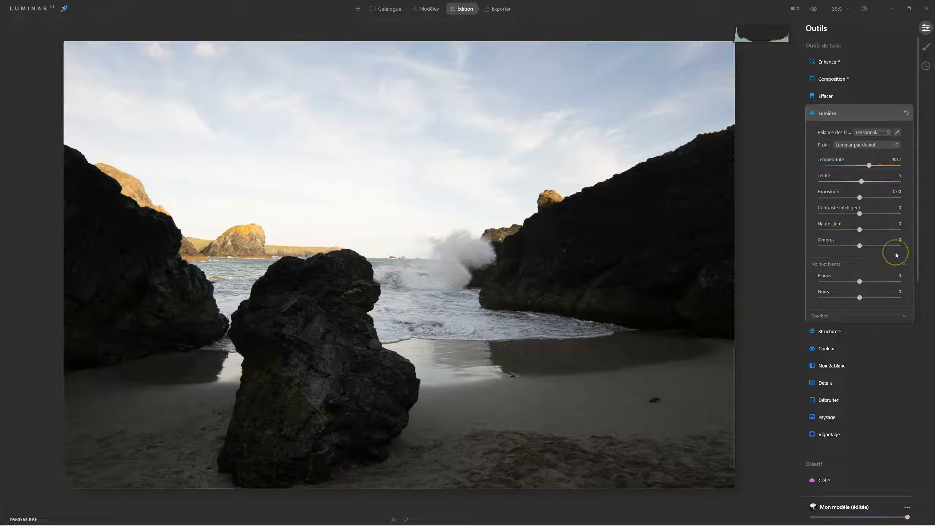
pyautogui.click(859, 145)
pyautogui.click(846, 182)
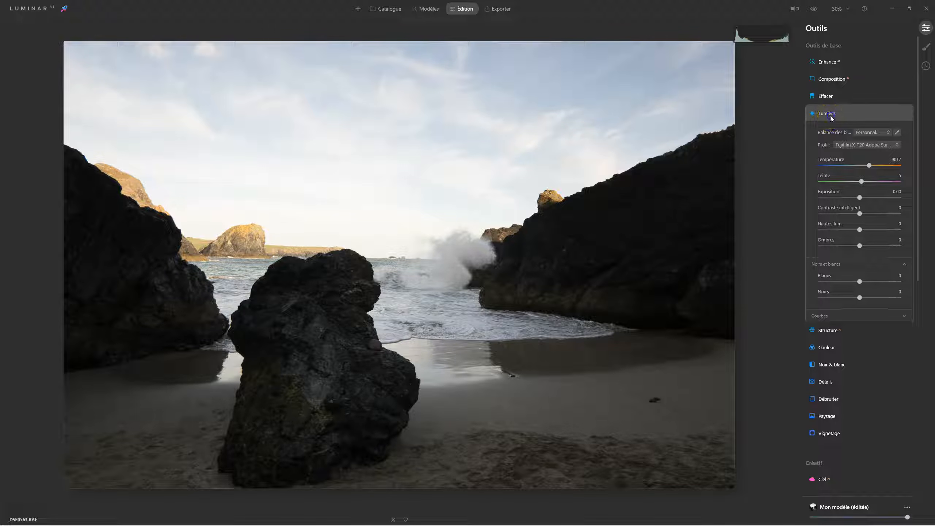
pyautogui.click(830, 116)
# Step: Set the Enhance AI tool's Accent AI to 100
pyautogui.click(825, 62)
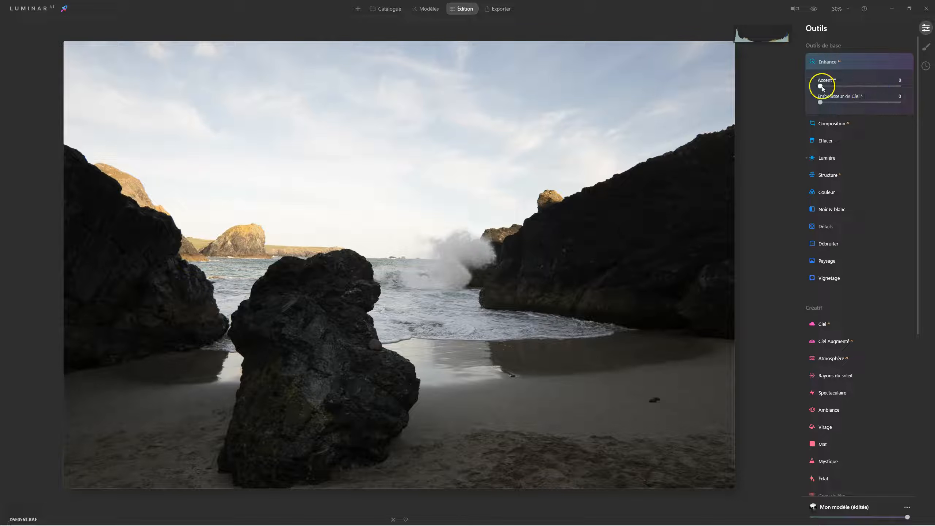
pyautogui.moveTo(821, 86); pyautogui.dragTo(880, 87)
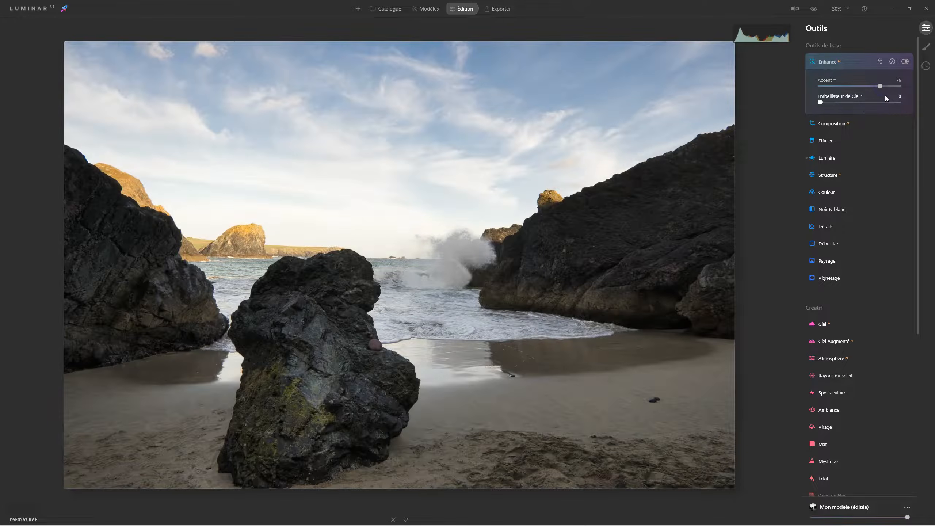
pyautogui.click(883, 87)
pyautogui.moveTo(877, 87)
pyautogui.mouseDown()
pyautogui.moveTo(787, 92)
pyautogui.moveTo(885, 86)
pyautogui.mouseUp()
pyautogui.moveTo(886, 87); pyautogui.dragTo(928, 92)
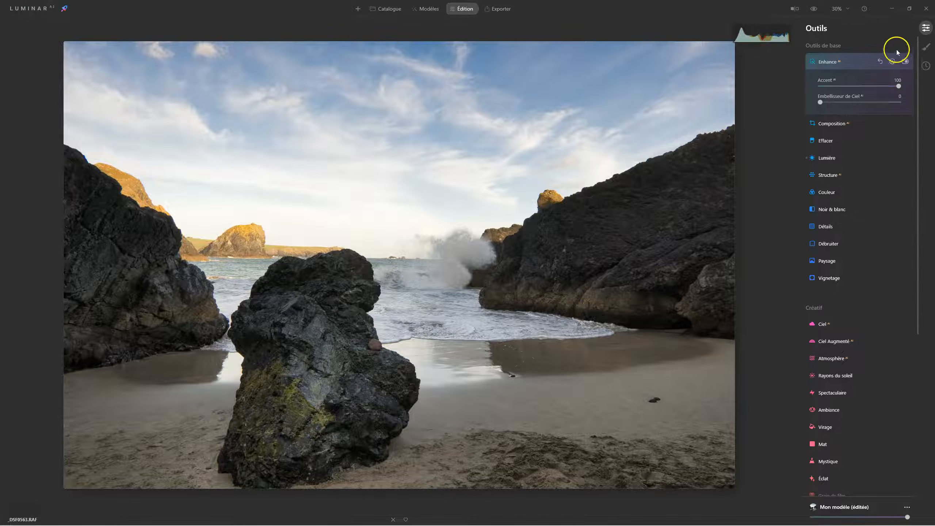
# Step: Compare the photo with and without the Enhance AI adjustment
pyautogui.click(905, 62)
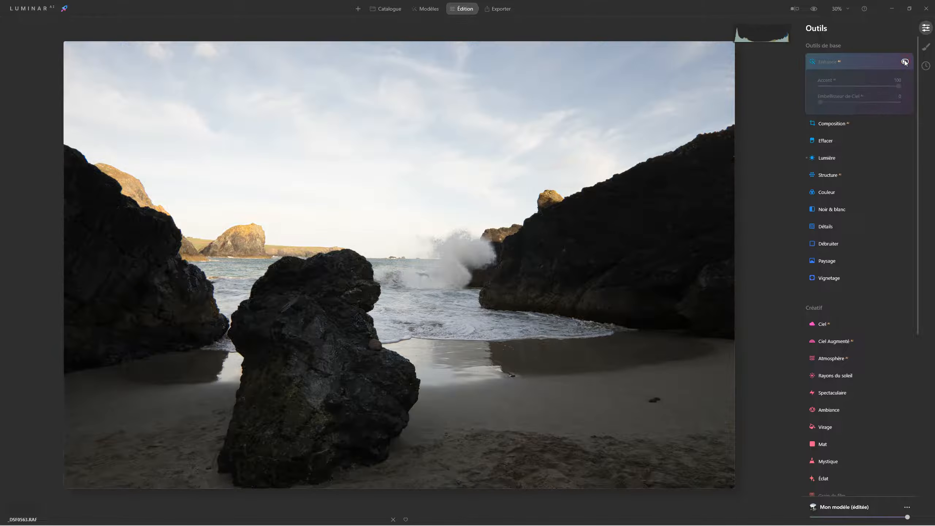
pyautogui.click(905, 61)
pyautogui.click(905, 61)
pyautogui.click(905, 62)
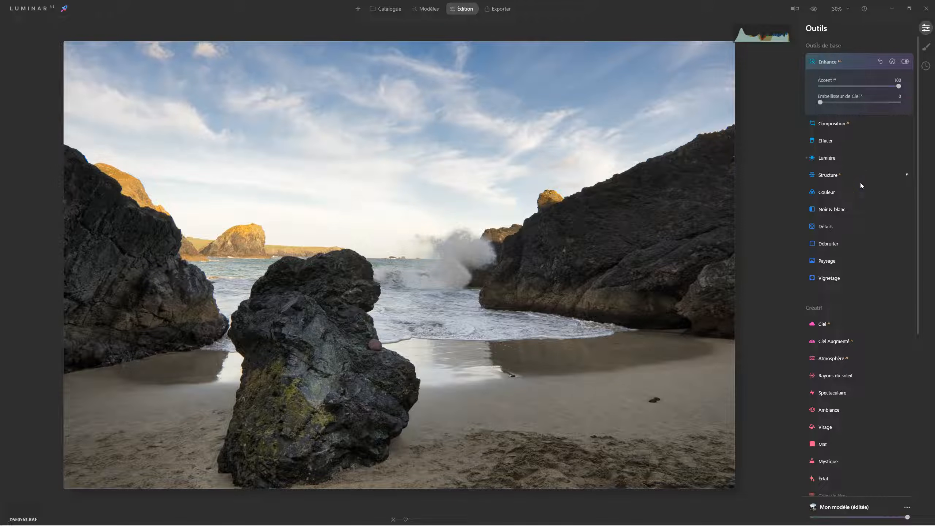
# Step: Set the Embellisseur de Ciel AI to 26 and check the effect against the unenhanced photo
pyautogui.moveTo(821, 102); pyautogui.dragTo(833, 102)
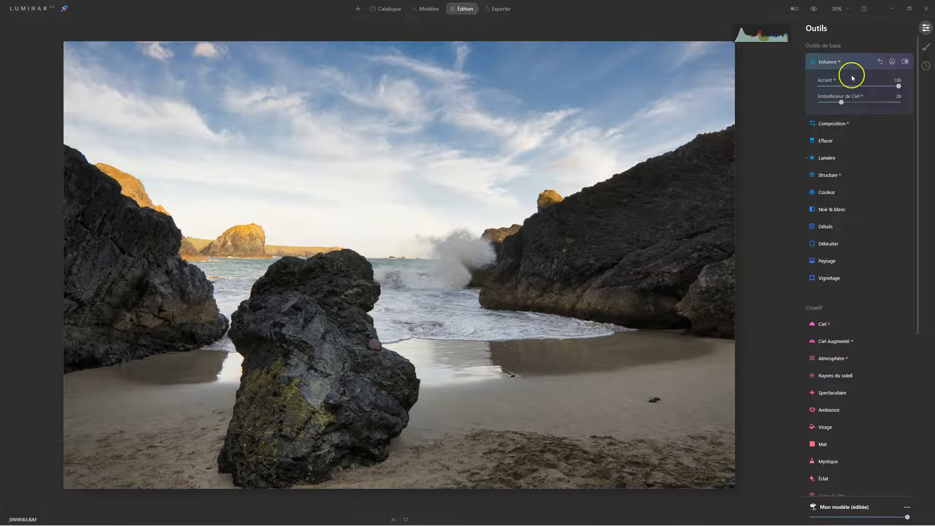
pyautogui.click(905, 61)
pyautogui.click(905, 61)
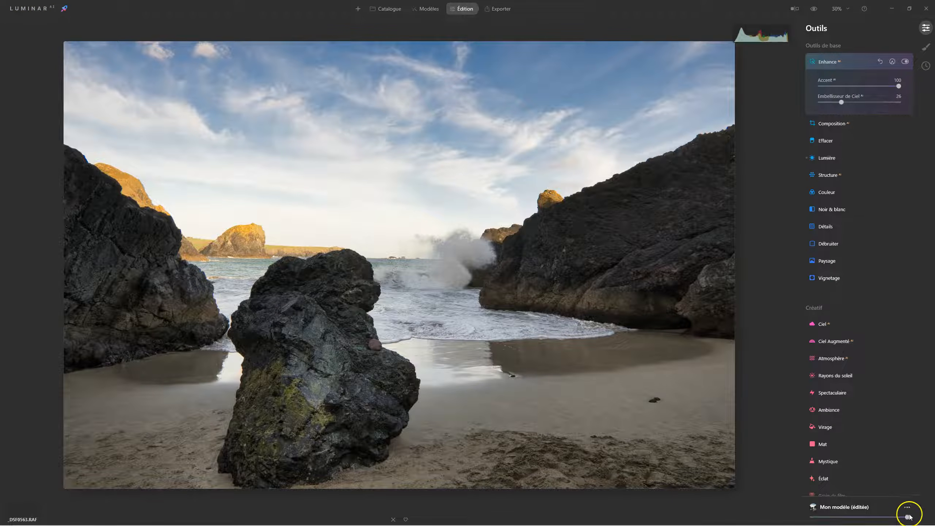
pyautogui.moveTo(907, 517); pyautogui.dragTo(878, 517)
pyautogui.moveTo(879, 518)
pyautogui.mouseDown()
pyautogui.moveTo(854, 518)
pyautogui.moveTo(894, 518)
pyautogui.mouseUp()
# Step: Apply the automatic AI composition and horizon alignment to the beach photo
pyautogui.click(831, 124)
pyautogui.click(858, 98)
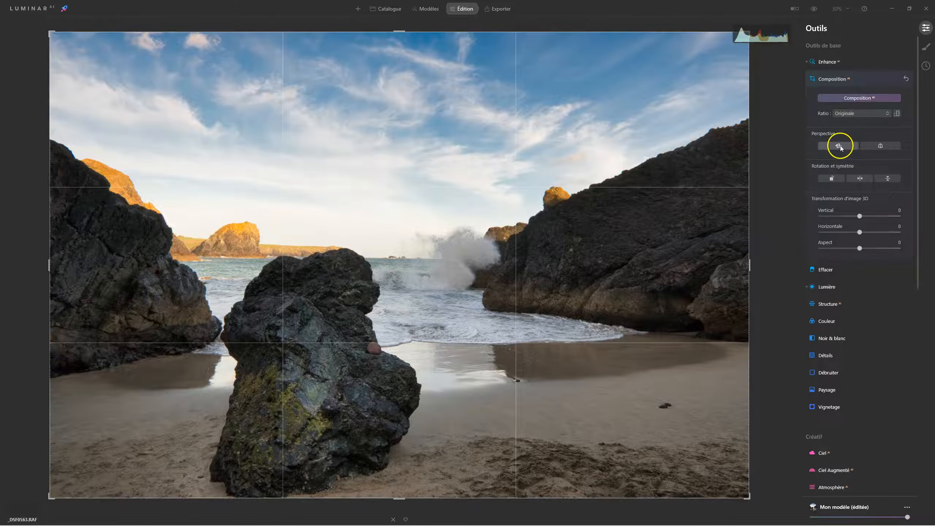
pyautogui.click(840, 146)
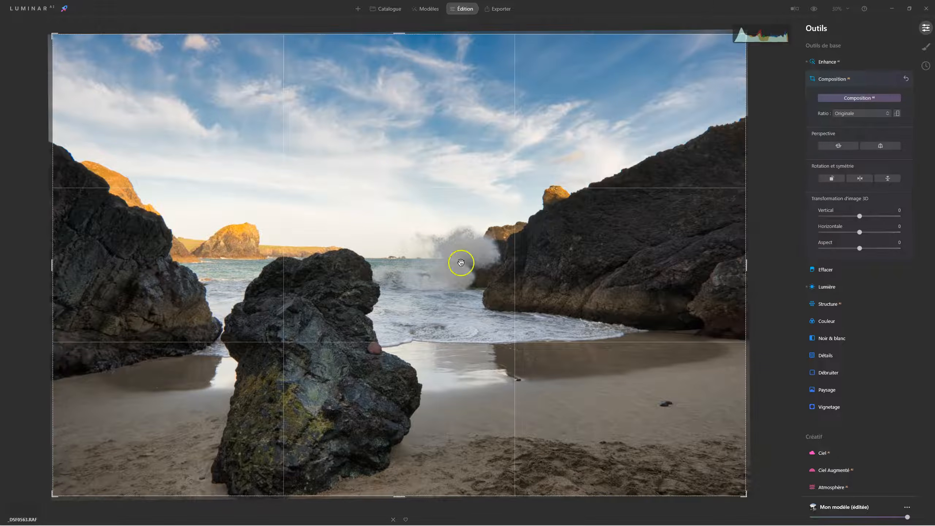
pyautogui.click(835, 79)
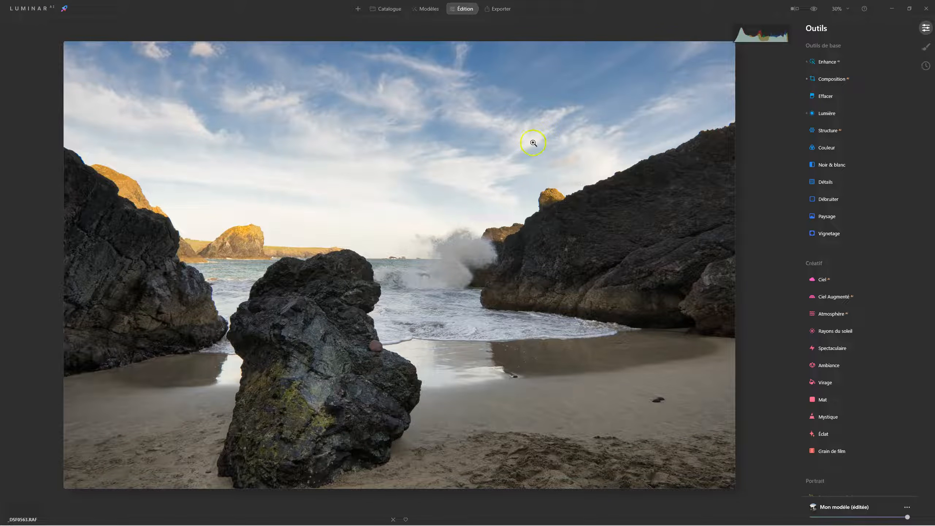
# Step: Start saving the edited photo to disk and open the export's sharpness choices
pyautogui.click(497, 9)
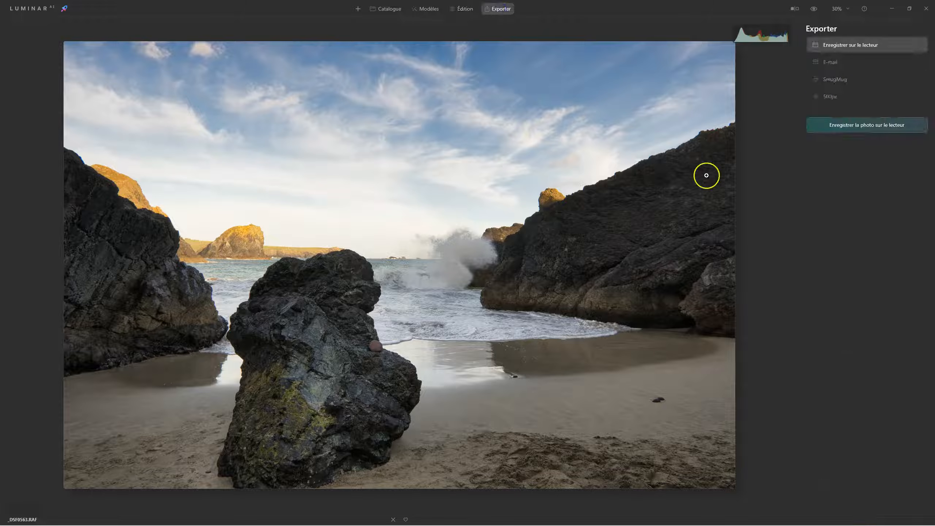
pyautogui.click(873, 127)
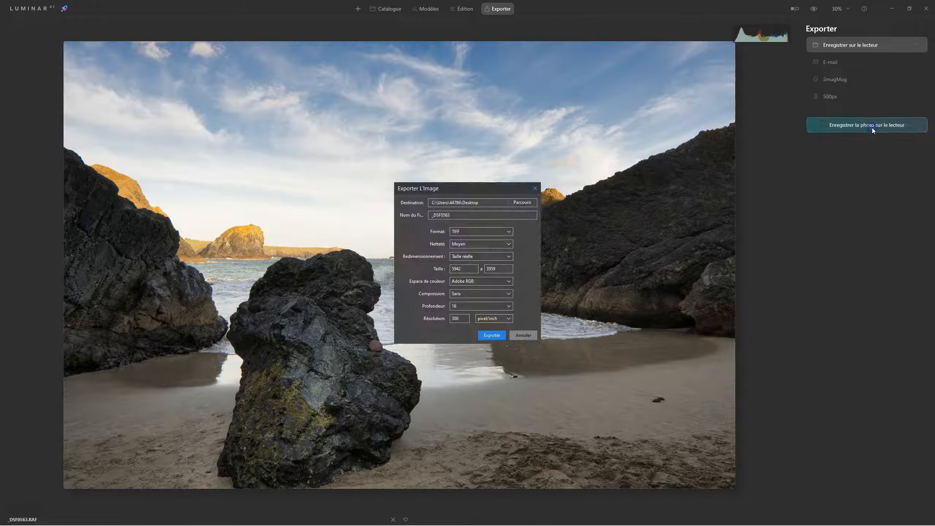
pyautogui.click(483, 243)
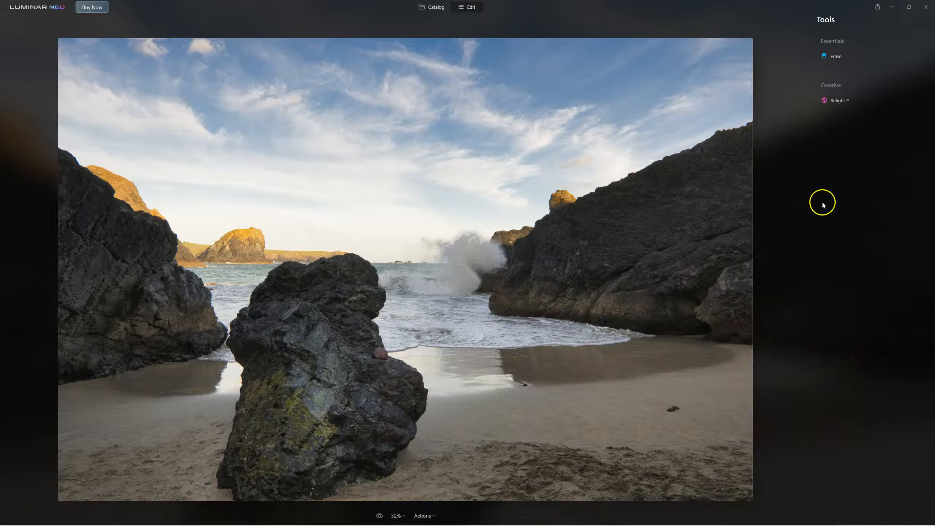
# Step: In Luminar Neo, open Relight AI with its advanced settings and set Brightness Near to 83
pyautogui.click(838, 103)
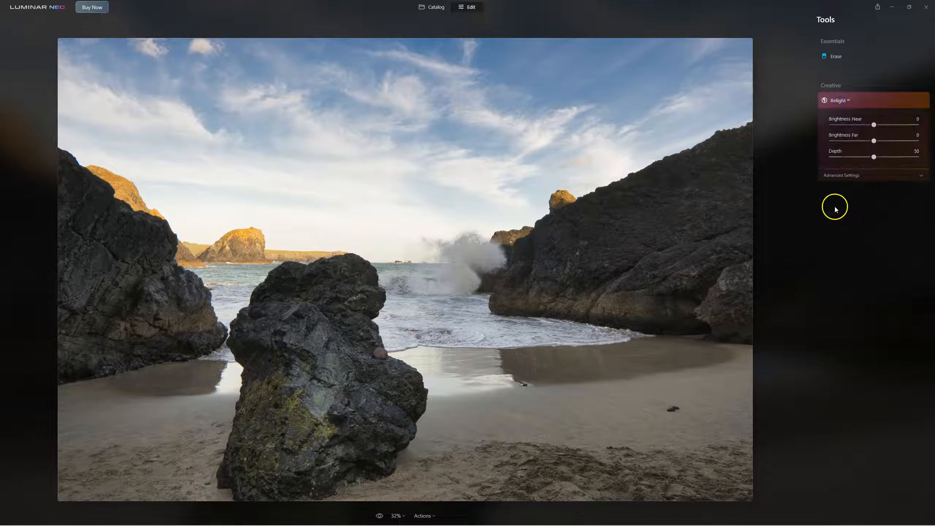
pyautogui.click(841, 176)
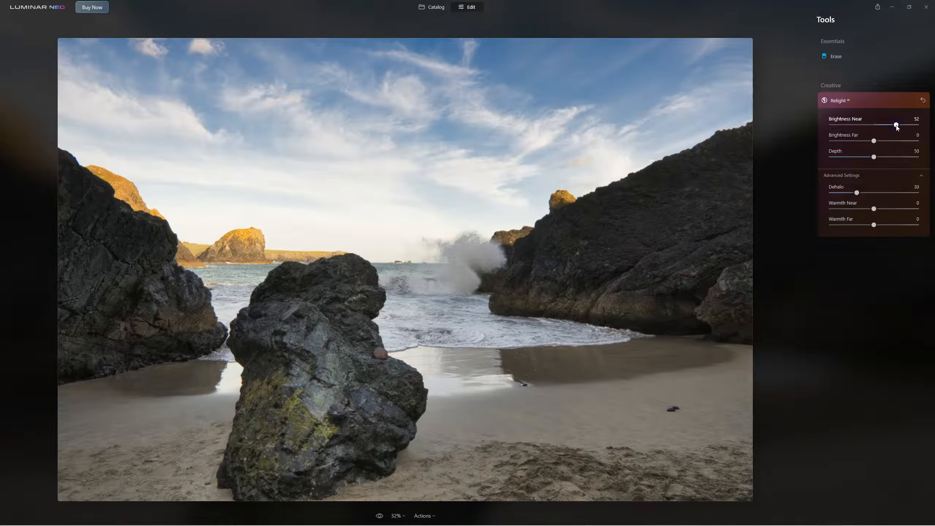
pyautogui.moveTo(910, 127)
pyautogui.mouseDown()
pyautogui.moveTo(884, 125)
pyautogui.moveTo(909, 130)
pyautogui.mouseUp()
# Step: Set the Relight AI Depth to 100, trying lower values to compare how far the light reaches
pyautogui.moveTo(874, 157); pyautogui.dragTo(917, 159)
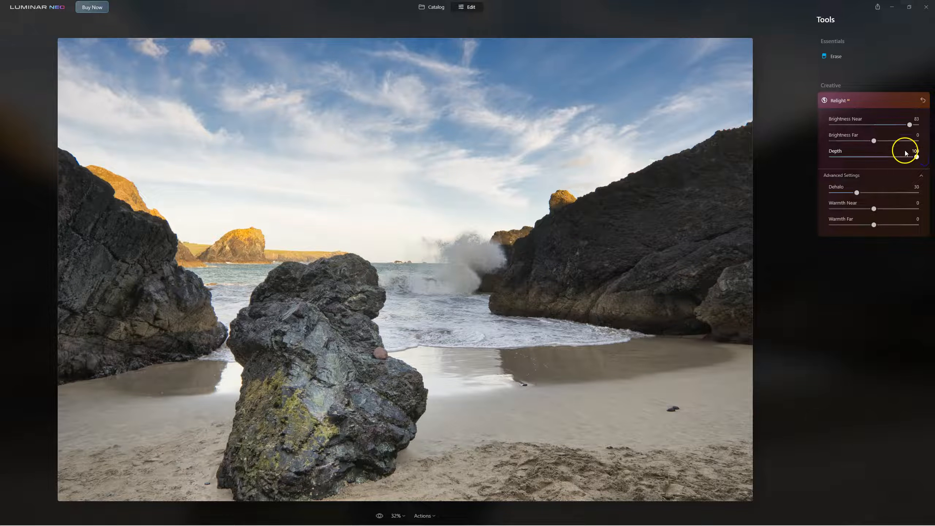
pyautogui.moveTo(918, 159)
pyautogui.mouseDown()
pyautogui.moveTo(812, 159)
pyautogui.moveTo(932, 154)
pyautogui.mouseUp()
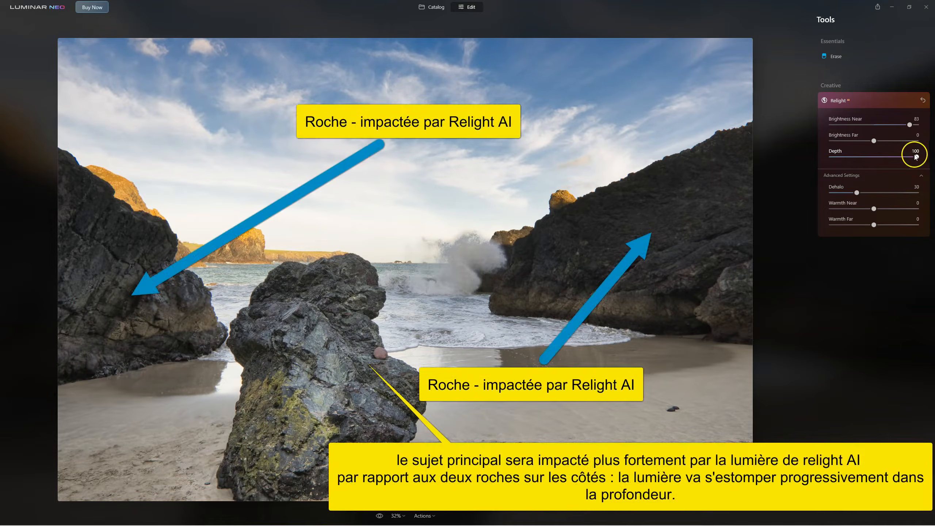
pyautogui.moveTo(870, 155); pyautogui.dragTo(931, 155)
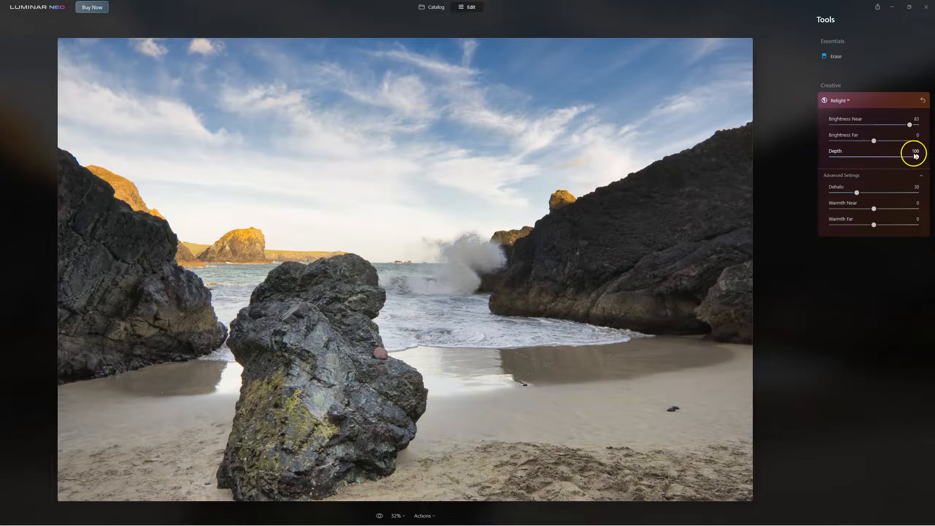
pyautogui.moveTo(917, 157)
pyautogui.mouseDown()
pyautogui.moveTo(869, 157)
pyautogui.moveTo(934, 157)
pyautogui.mouseUp()
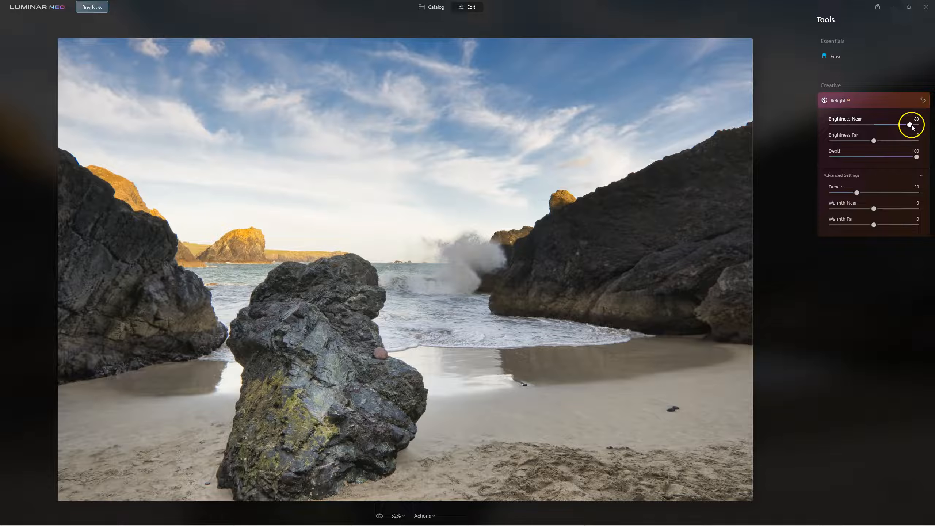
# Step: Set Relight AI's Brightness Near to 56 and Warmth Near to 34
pyautogui.moveTo(910, 125)
pyautogui.mouseDown()
pyautogui.moveTo(934, 124)
pyautogui.moveTo(870, 126)
pyautogui.moveTo(906, 125)
pyautogui.moveTo(899, 125)
pyautogui.mouseUp()
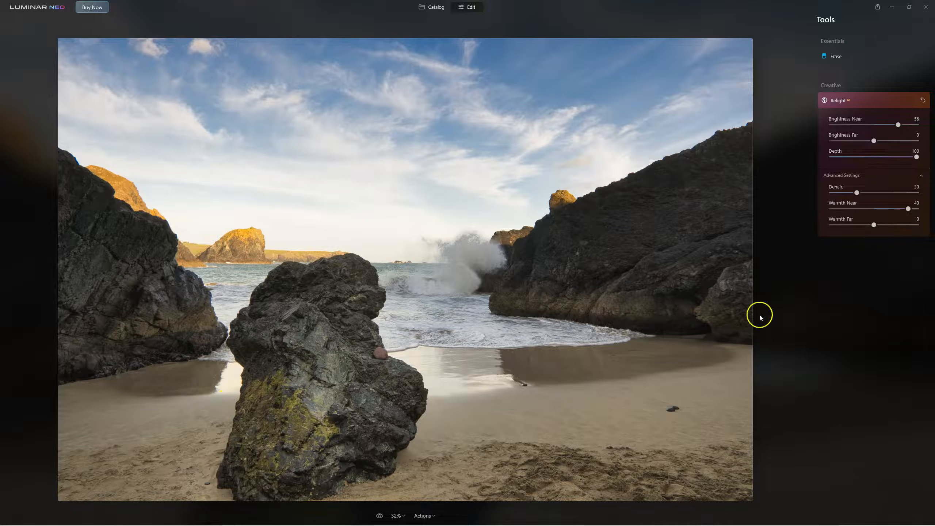
pyautogui.moveTo(908, 209); pyautogui.dragTo(901, 210)
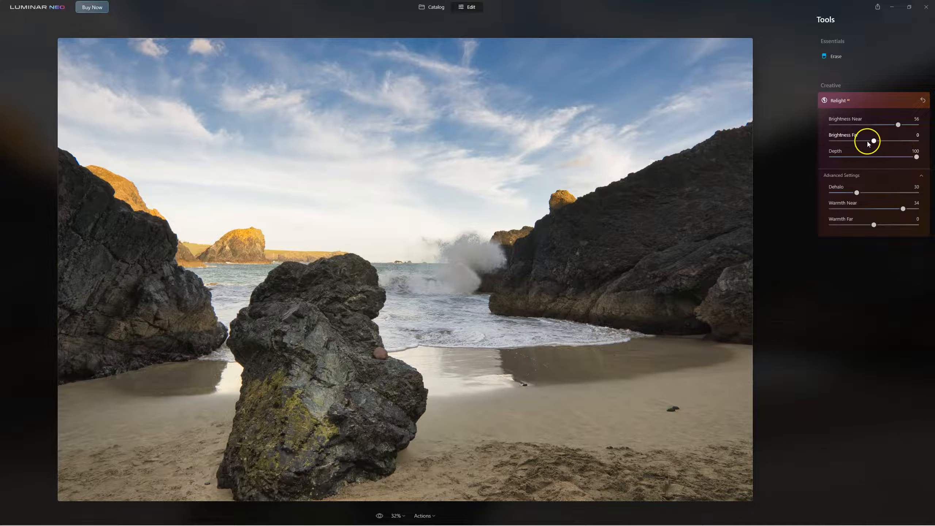
# Step: Balance the Relight AI brightness by setting Brightness Far to -66 and Brightness Near to 43
pyautogui.moveTo(875, 143)
pyautogui.mouseDown()
pyautogui.moveTo(854, 144)
pyautogui.moveTo(891, 143)
pyautogui.moveTo(858, 141)
pyautogui.mouseUp()
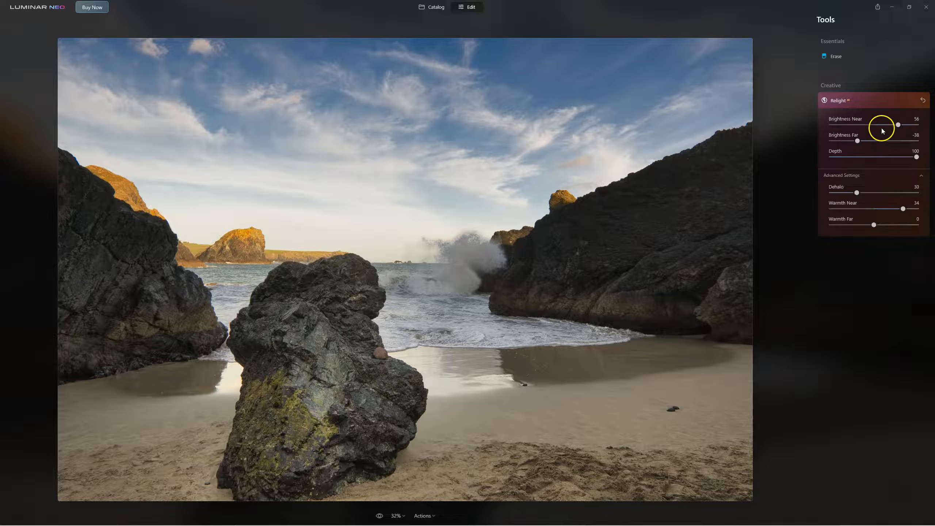
pyautogui.moveTo(899, 125); pyautogui.dragTo(875, 140)
pyautogui.moveTo(857, 141)
pyautogui.mouseDown()
pyautogui.moveTo(848, 141)
pyautogui.moveTo(876, 141)
pyautogui.moveTo(820, 136)
pyautogui.moveTo(884, 140)
pyautogui.moveTo(834, 139)
pyautogui.moveTo(882, 140)
pyautogui.moveTo(838, 138)
pyautogui.moveTo(847, 140)
pyautogui.mouseUp()
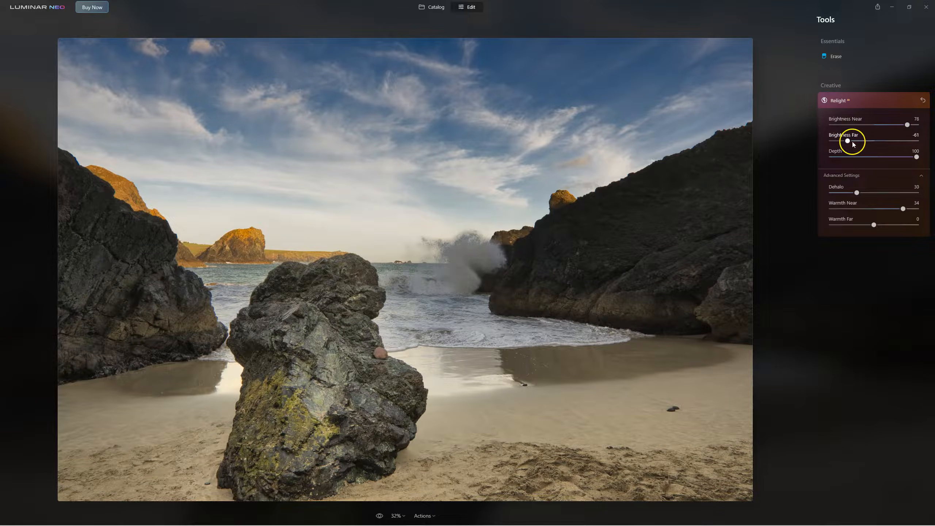
pyautogui.moveTo(849, 141)
pyautogui.mouseDown()
pyautogui.moveTo(862, 142)
pyautogui.moveTo(836, 138)
pyautogui.moveTo(848, 142)
pyautogui.mouseUp()
pyautogui.moveTo(908, 125)
pyautogui.mouseDown()
pyautogui.moveTo(882, 132)
pyautogui.moveTo(895, 125)
pyautogui.mouseUp()
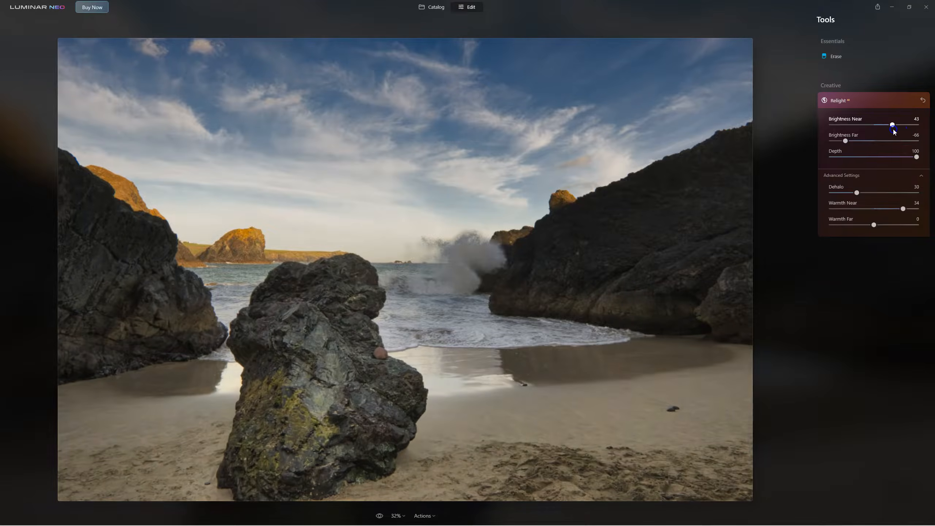
# Step: Set Relight AI's Brightness Far to -35, Brightness Near to 49 and Warmth Far to 13, comparing the photo with the original
pyautogui.moveTo(846, 141); pyautogui.dragTo(860, 141)
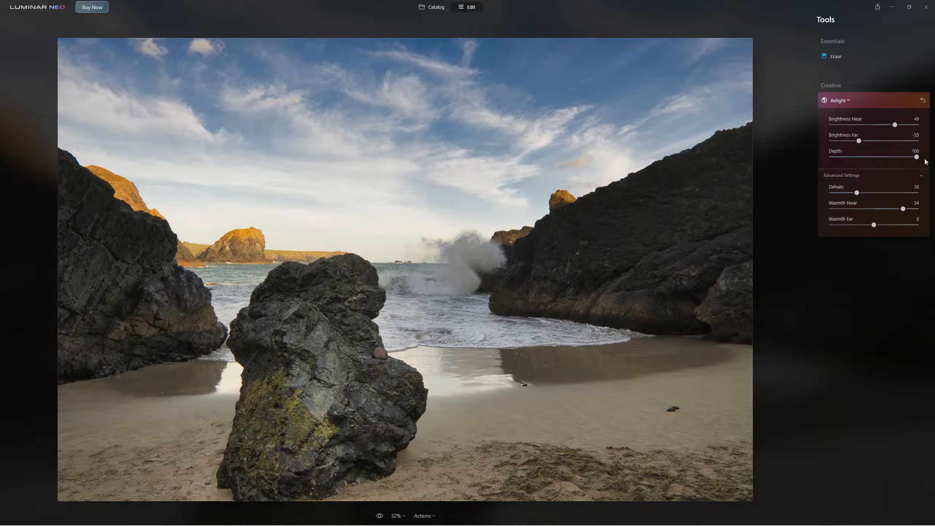
pyautogui.click(378, 518)
pyautogui.click(378, 518)
pyautogui.click(874, 223)
pyautogui.doubleClick(884, 224)
pyautogui.moveTo(875, 225); pyautogui.dragTo(887, 225)
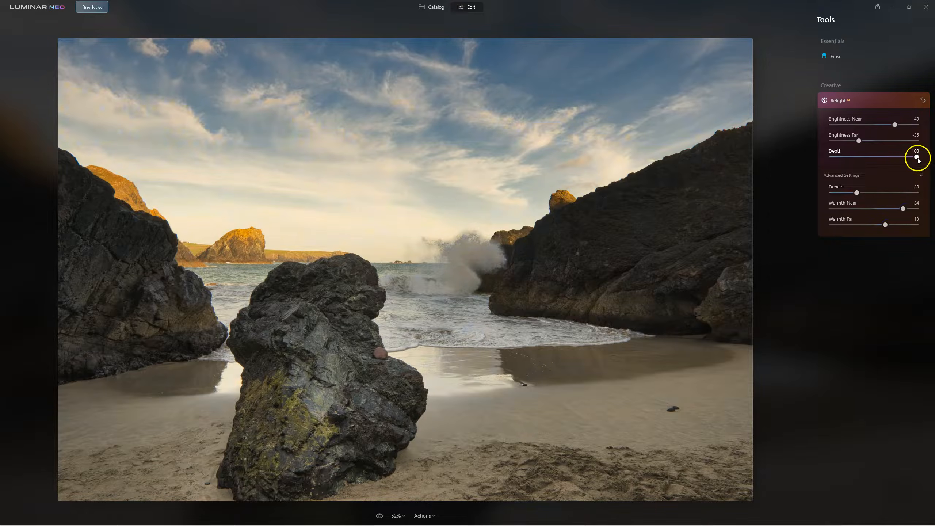
# Step: Rebalance the Relight AI brightness with Brightness Far at -36 and Brightness Near at 74, keeping Depth at 100
pyautogui.moveTo(917, 157)
pyautogui.mouseDown()
pyautogui.moveTo(812, 164)
pyautogui.moveTo(927, 159)
pyautogui.mouseUp()
pyautogui.moveTo(859, 141); pyautogui.dragTo(913, 129)
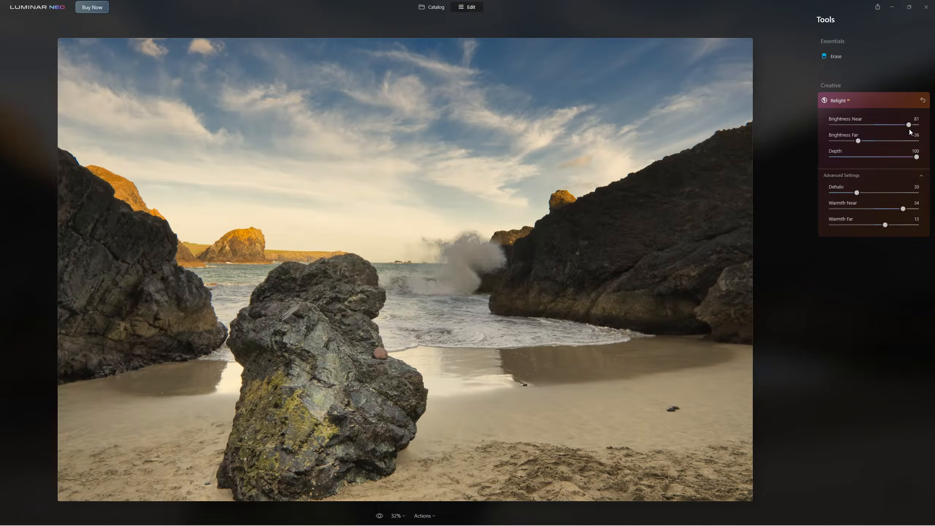
pyautogui.moveTo(909, 125)
pyautogui.mouseDown()
pyautogui.moveTo(919, 127)
pyautogui.moveTo(908, 128)
pyautogui.mouseUp()
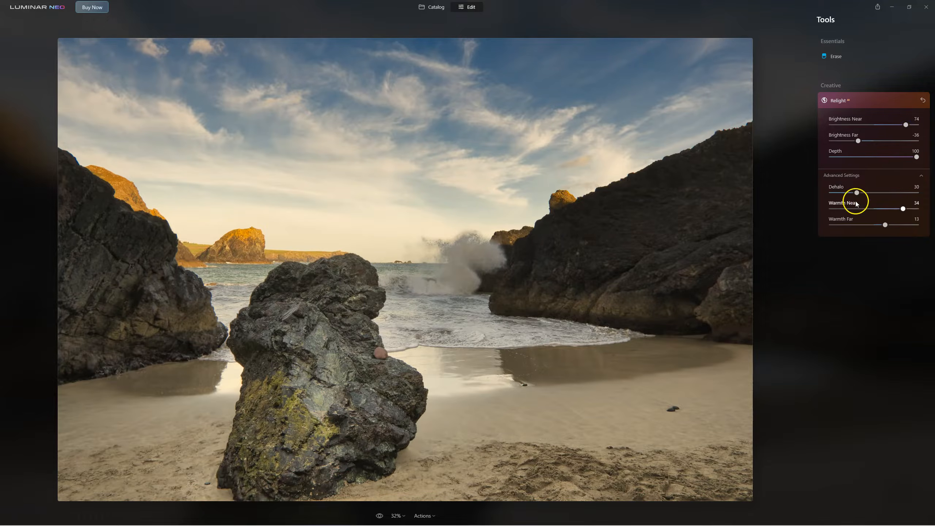
# Step: Adjust the Relight AI Dehalo amount and compare the relit beach photo with the original
pyautogui.moveTo(857, 195); pyautogui.dragTo(868, 194)
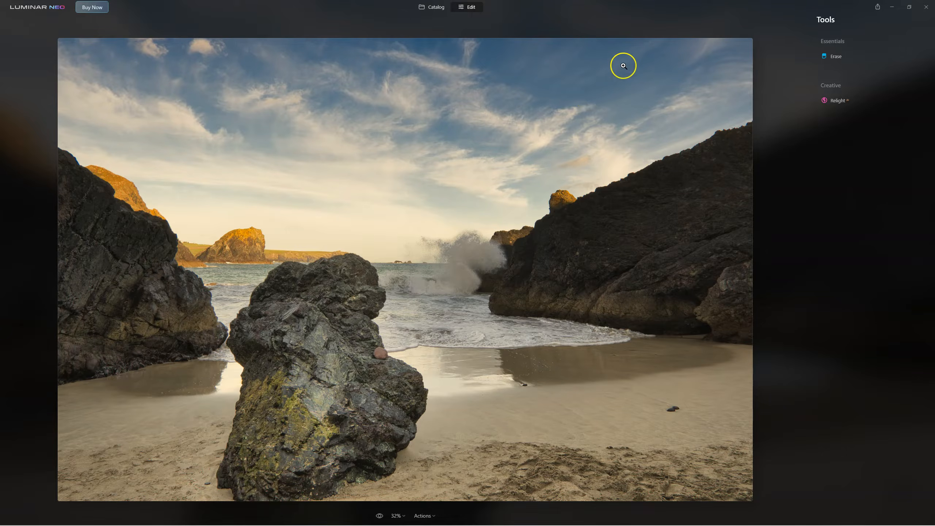
pyautogui.click(378, 516)
pyautogui.click(710, 219)
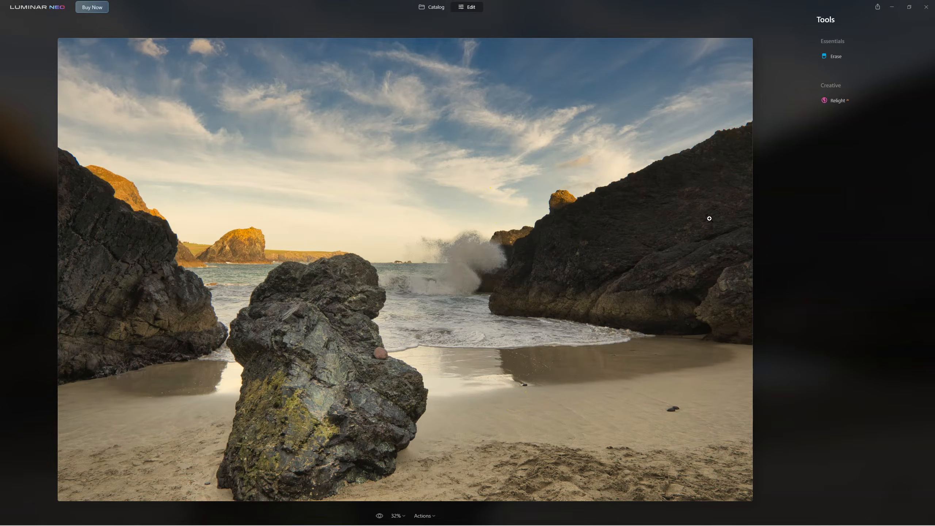